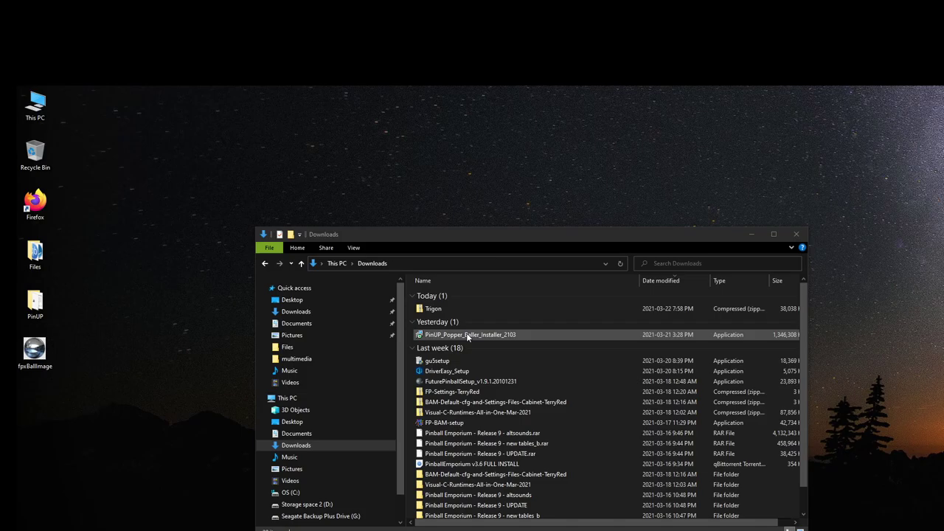
# - Launch PinUP_Popper_Baller_Installer_2103 from the Downloads folder and accept its license agreement
pyautogui.click(467, 333)
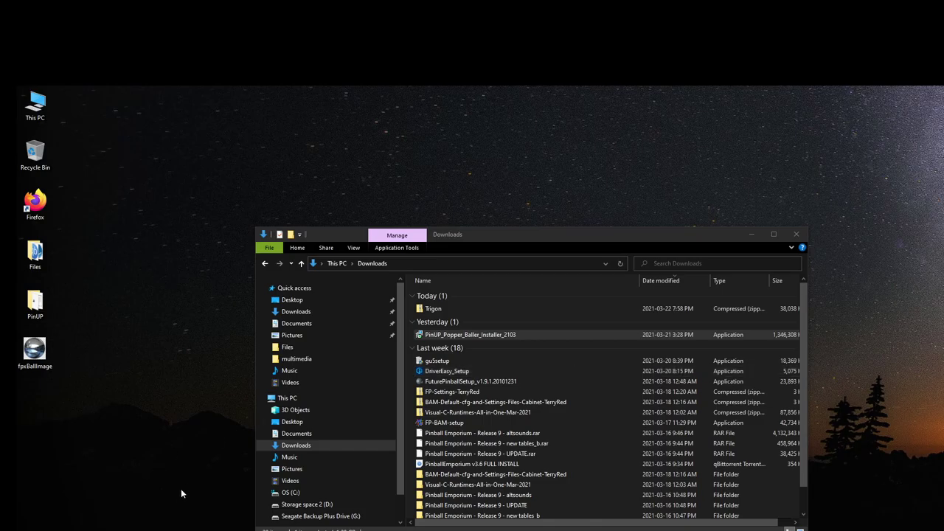
pyautogui.rightClick(485, 337)
pyautogui.press('Return')
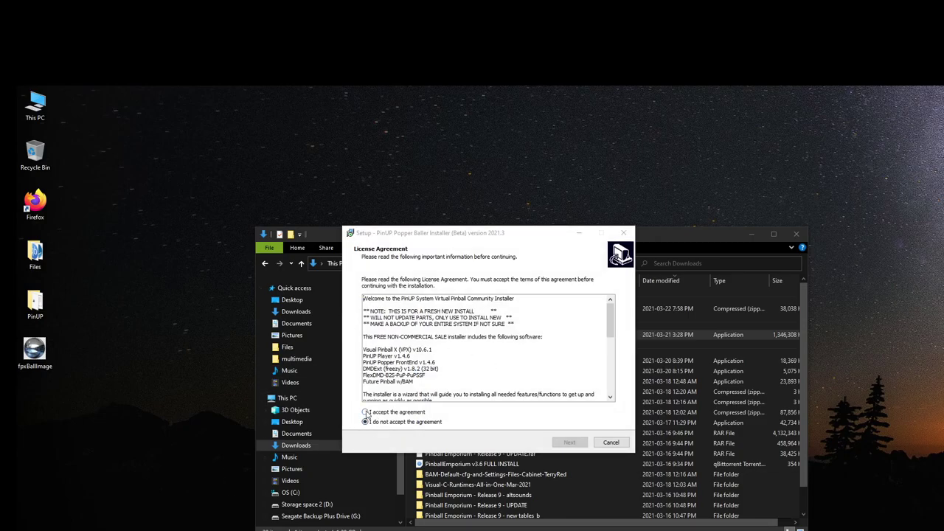
pyautogui.click(367, 413)
pyautogui.click(570, 442)
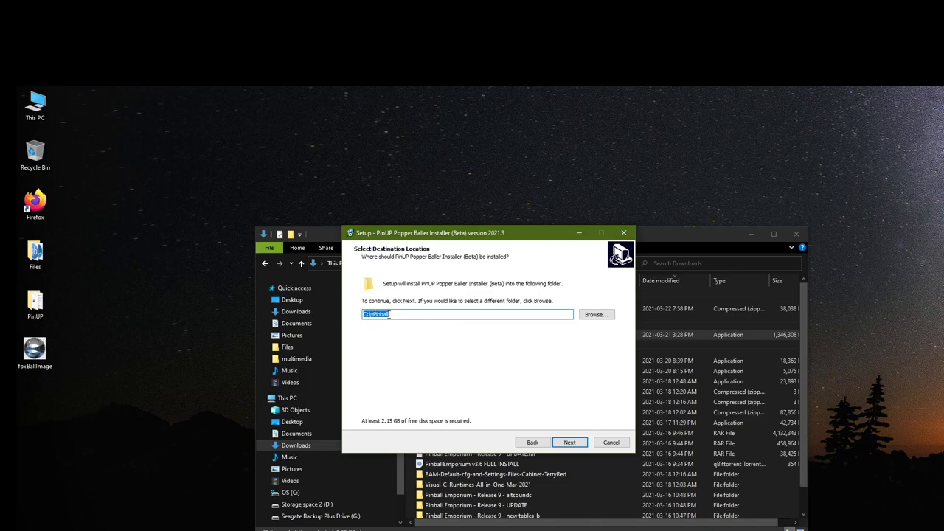
# - Install PinUP Popper Baller into the existing C:\vPinball folder
pyautogui.click(569, 443)
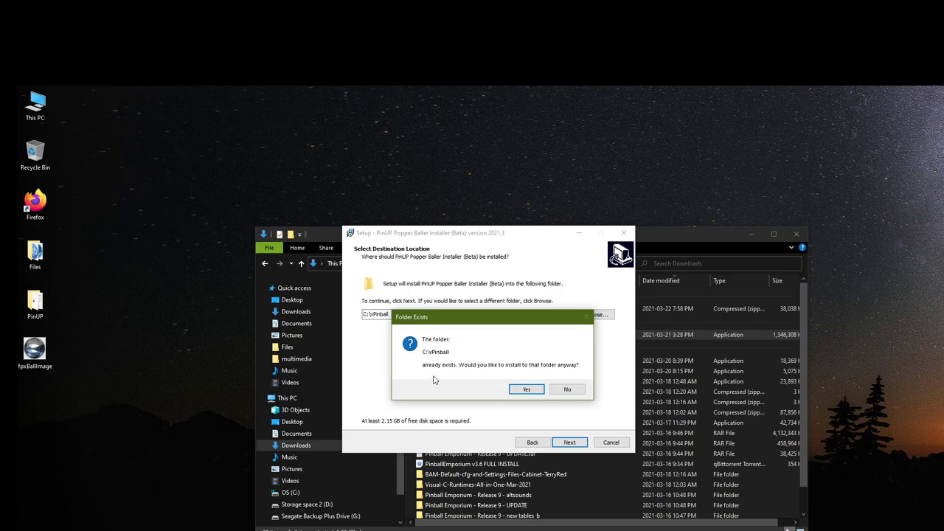
pyautogui.click(527, 389)
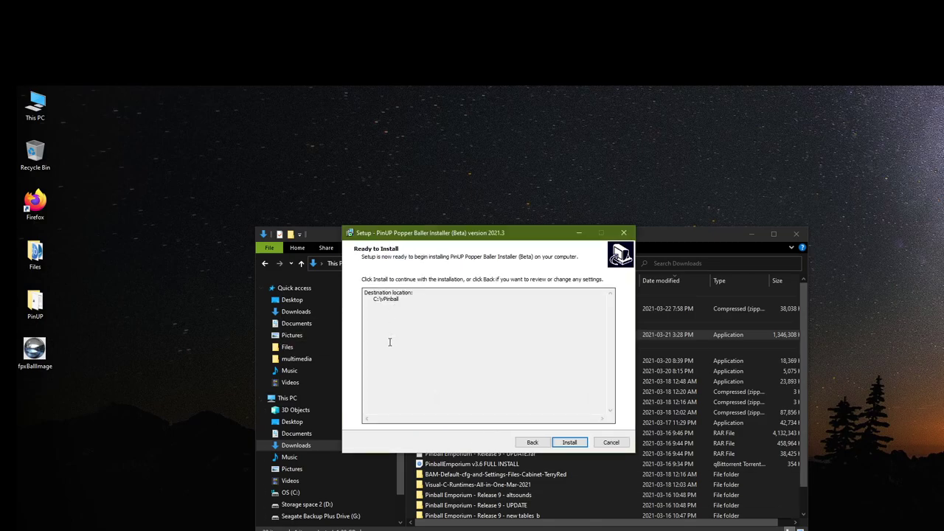
pyautogui.click(570, 443)
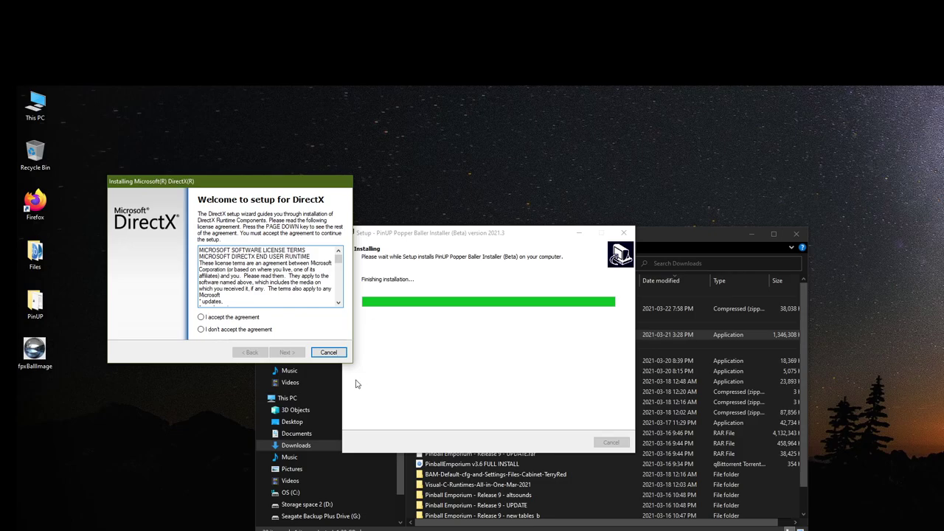
# - Cancel the DirectX setup and finish the installation wizard with Run Config enabled
pyautogui.click(327, 353)
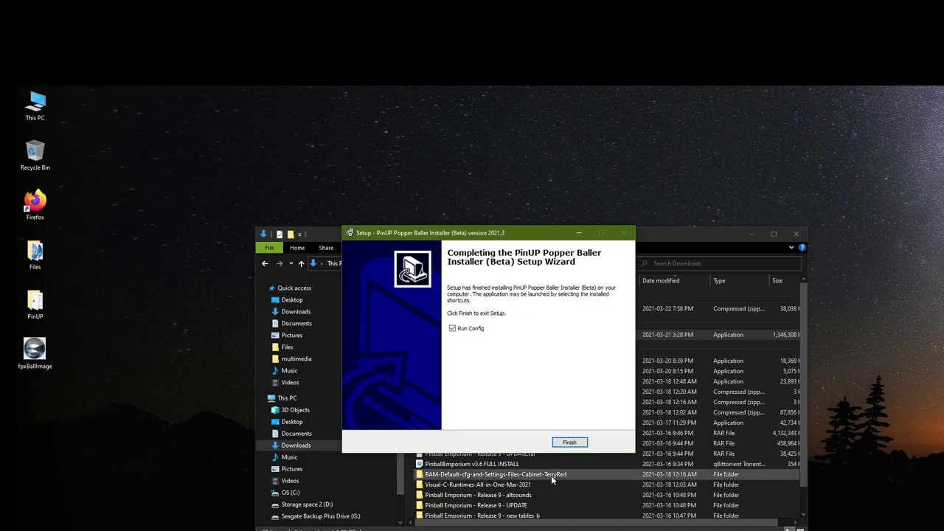
pyautogui.click(577, 443)
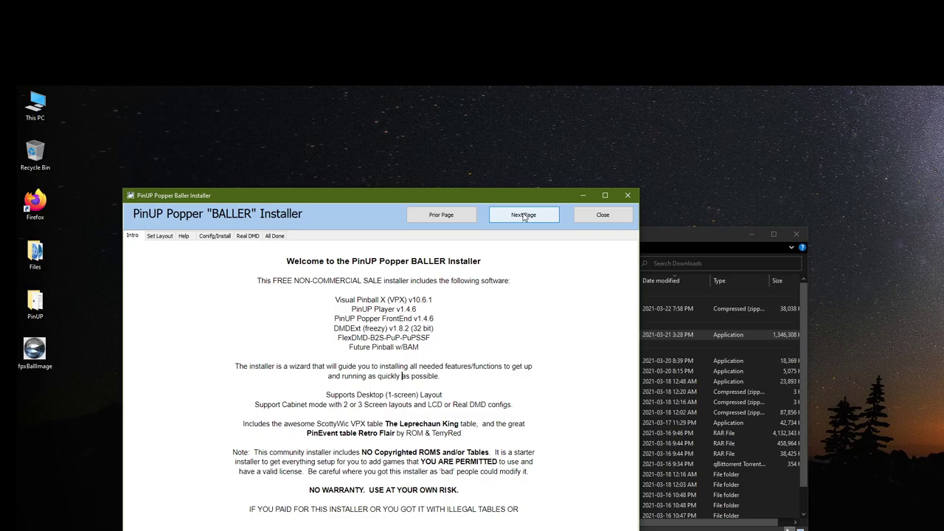
# - Apply the Desktop (1-Screen) layout with the HD 1080p playfield resolution
pyautogui.click(523, 215)
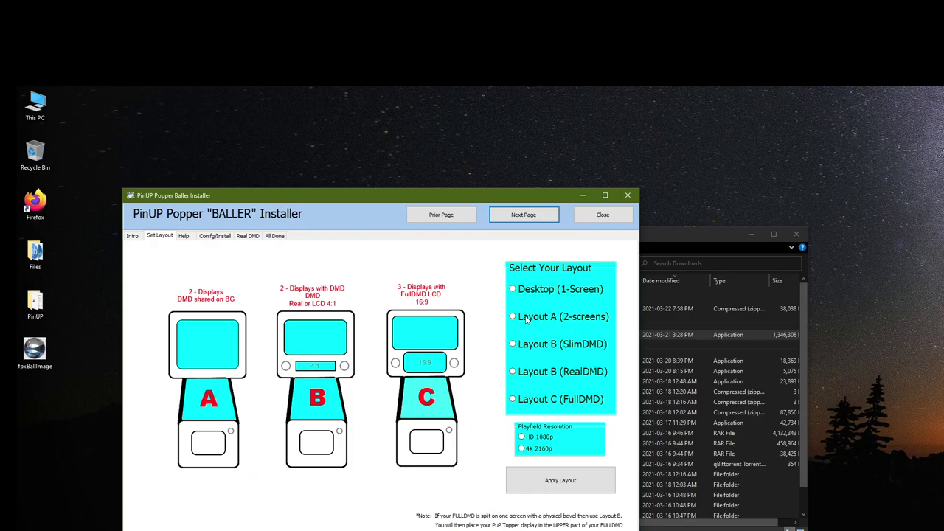
pyautogui.click(514, 289)
pyautogui.click(523, 437)
pyautogui.click(562, 481)
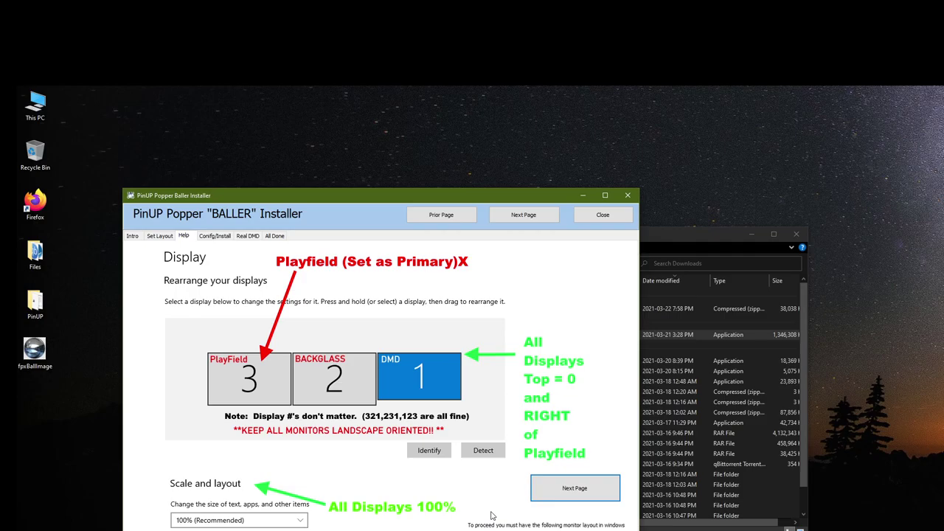
# - Test the display layout and install the apps, acknowledging the B2S backglass server registration
pyautogui.click(583, 495)
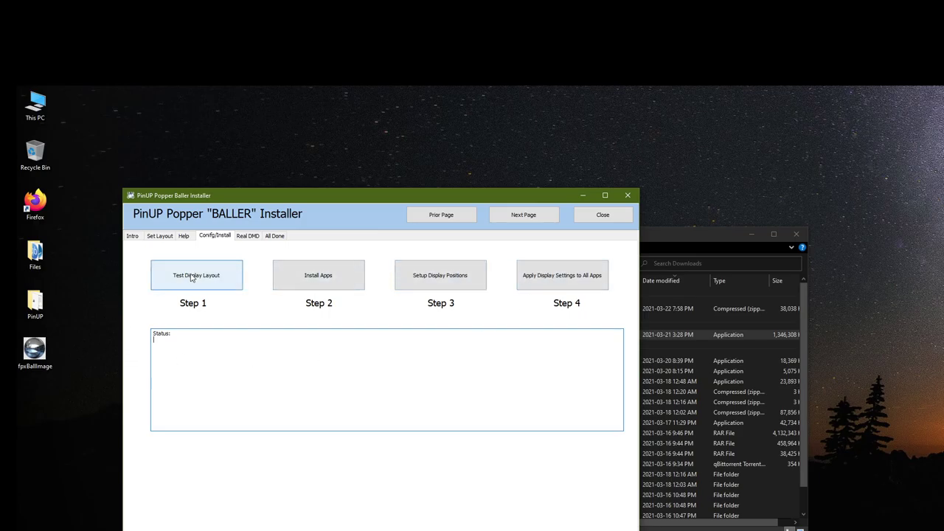
pyautogui.click(192, 277)
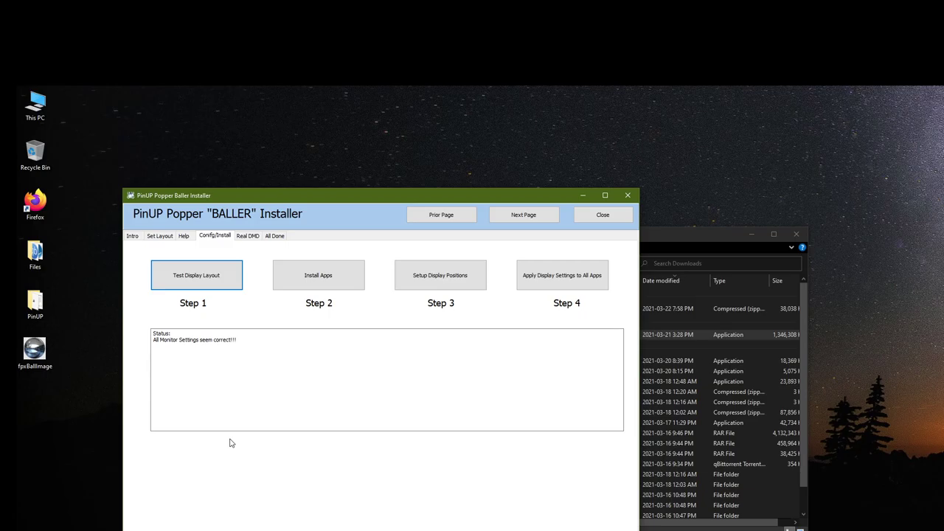
pyautogui.click(327, 276)
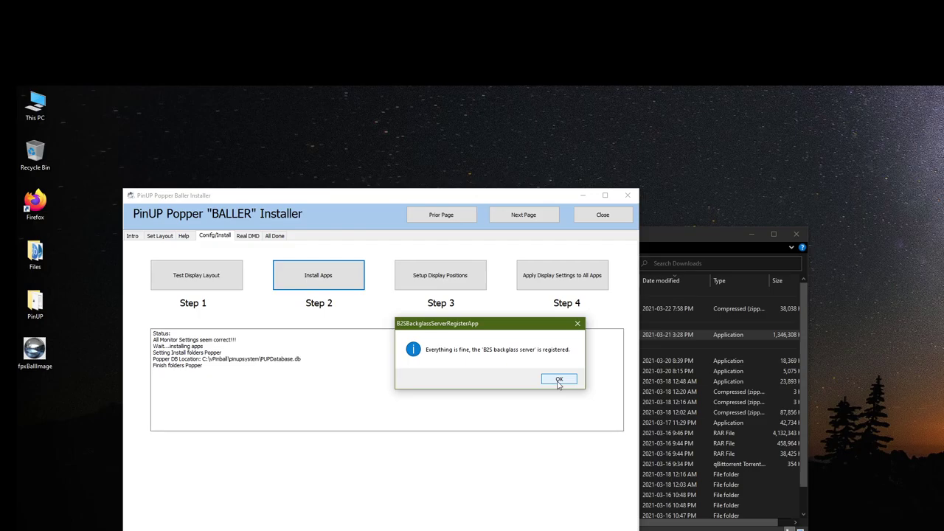
pyautogui.click(559, 380)
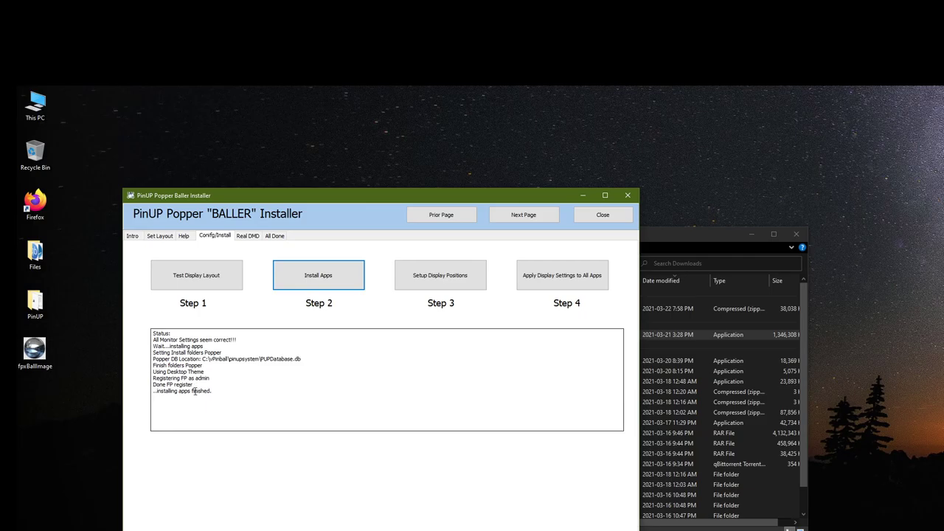
# - Examine the display positions of the Topper, DMD, BackGlass, PlayField, Music and Apron/FullDMD screens, including the quick position choices, and exit the display setup
pyautogui.click(446, 279)
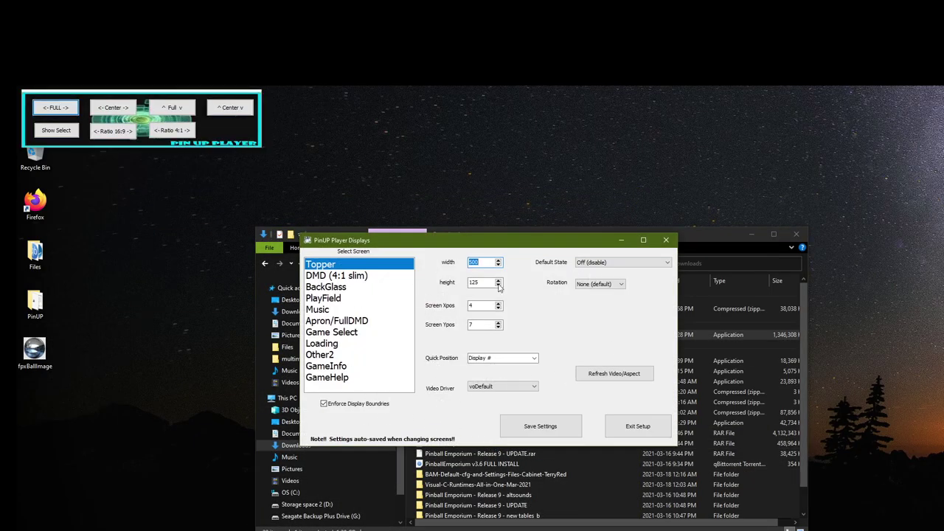
pyautogui.click(334, 276)
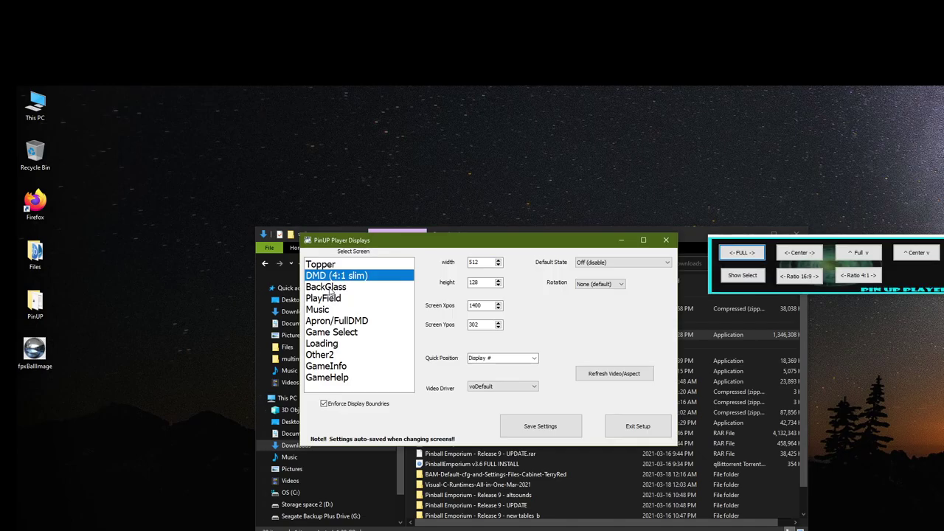
pyautogui.click(329, 291)
pyautogui.click(330, 298)
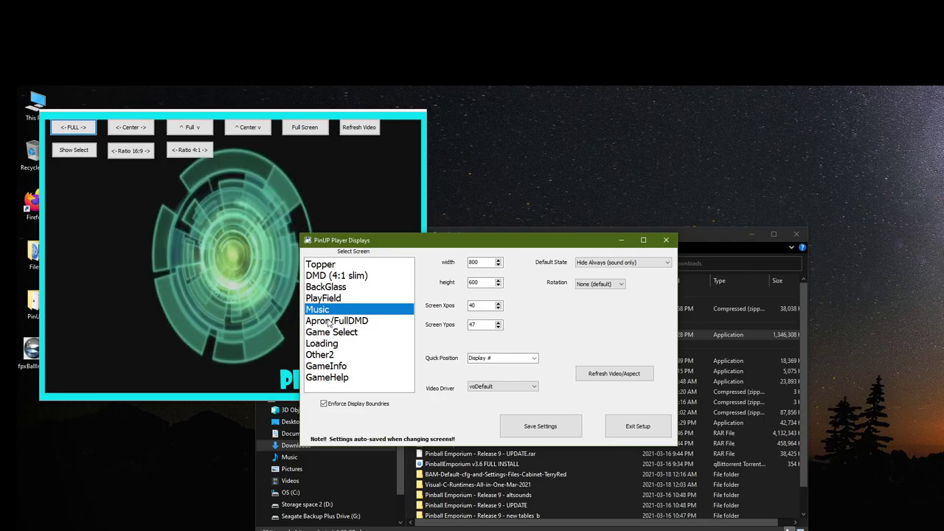
pyautogui.click(333, 322)
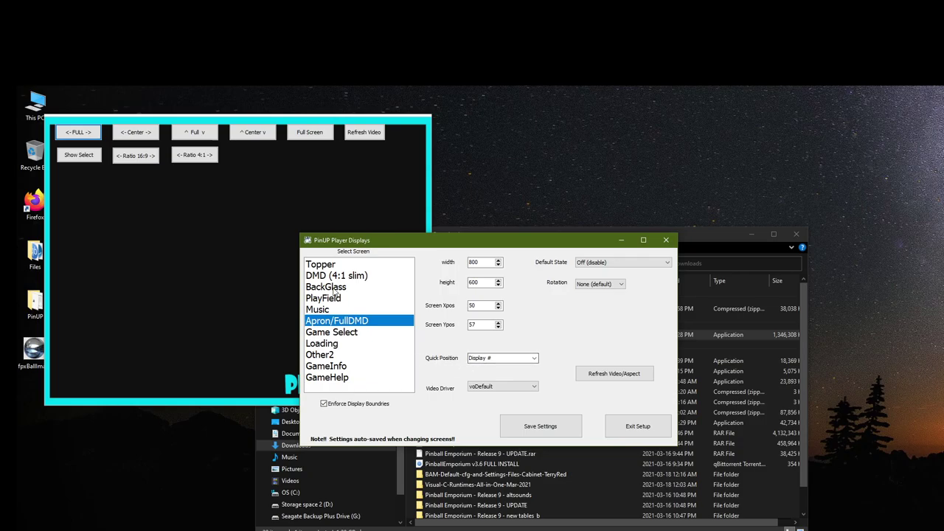
pyautogui.click(322, 265)
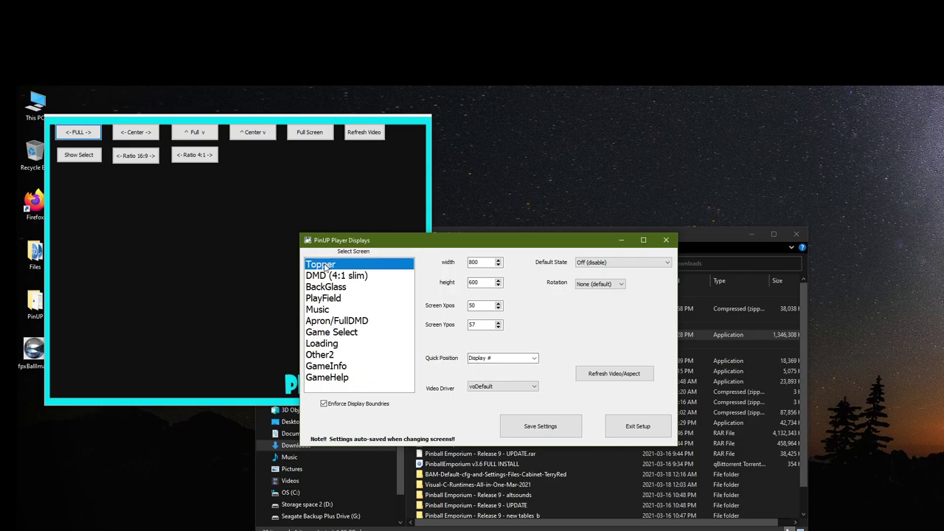
pyautogui.click(535, 359)
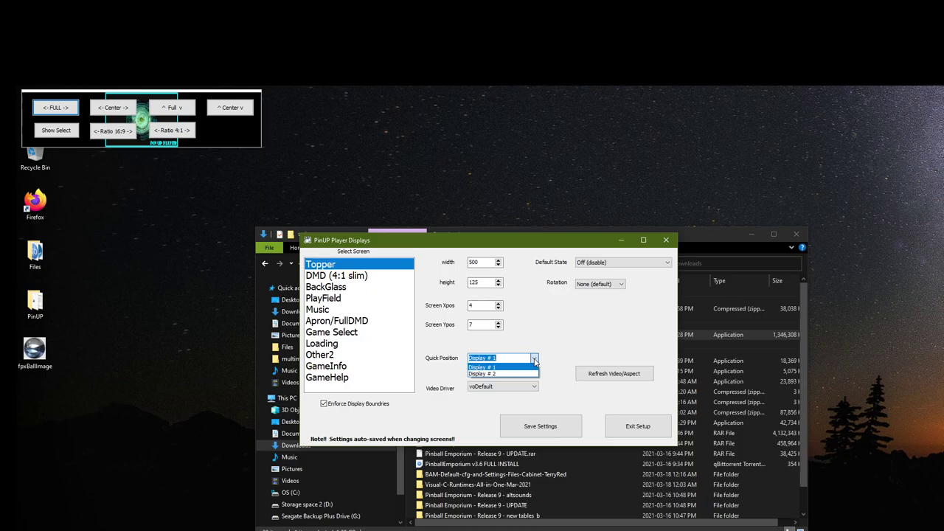
pyautogui.click(534, 358)
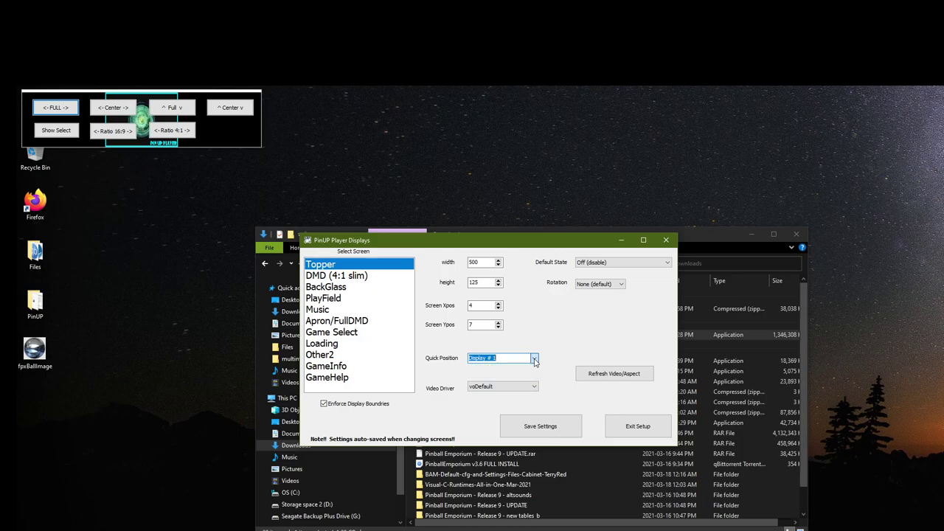
pyautogui.click(639, 428)
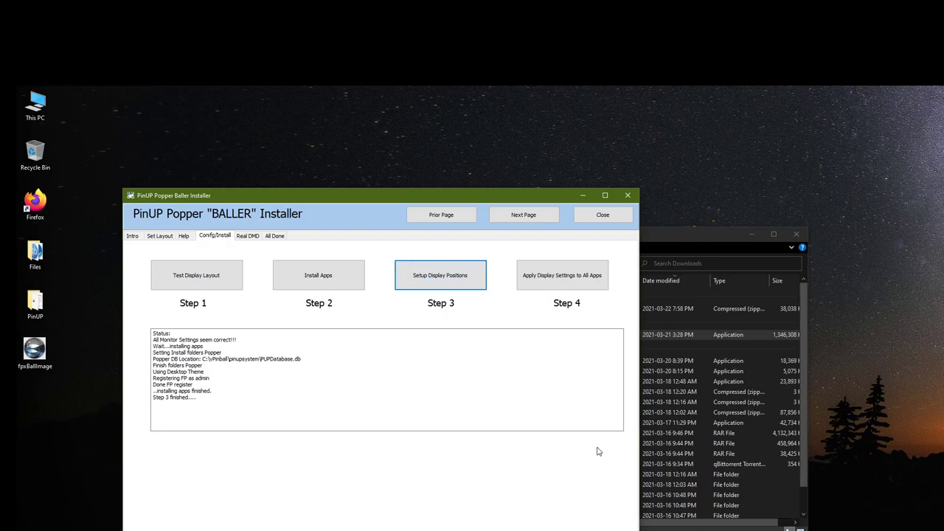
# - Apply the display settings to all apps and proceed to the DMD page
pyautogui.click(553, 276)
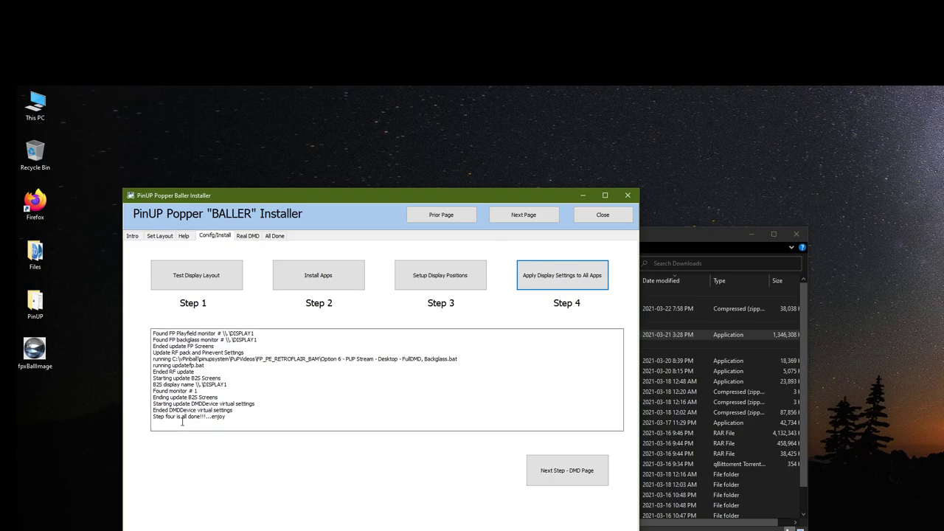
pyautogui.click(553, 476)
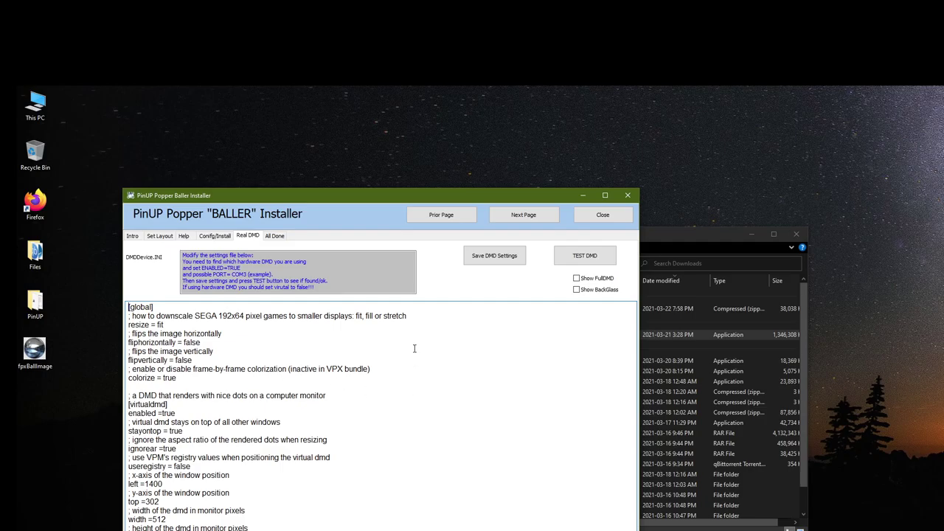
# - Test the DMD with FullDMD and BackGlass shown, moving the virtual DMD just below the backglass to about left 1388, top 291
pyautogui.click(576, 278)
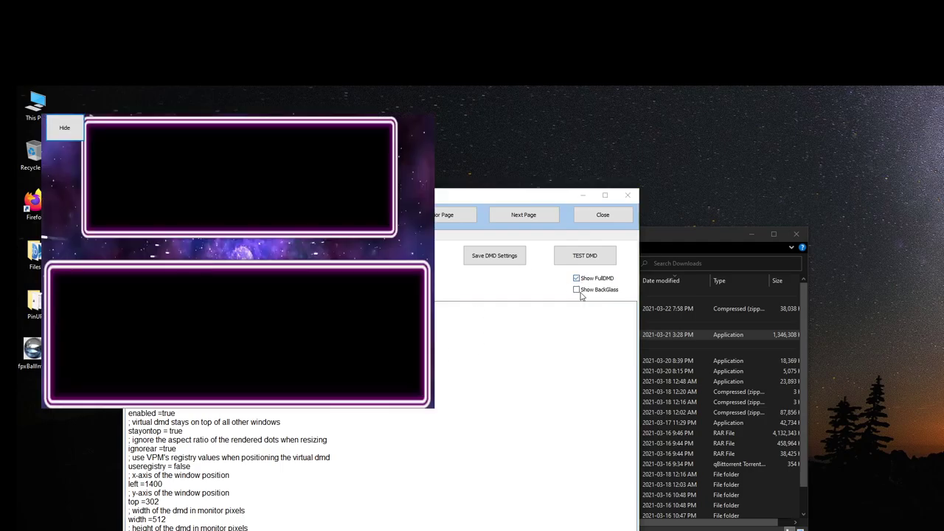
pyautogui.click(577, 290)
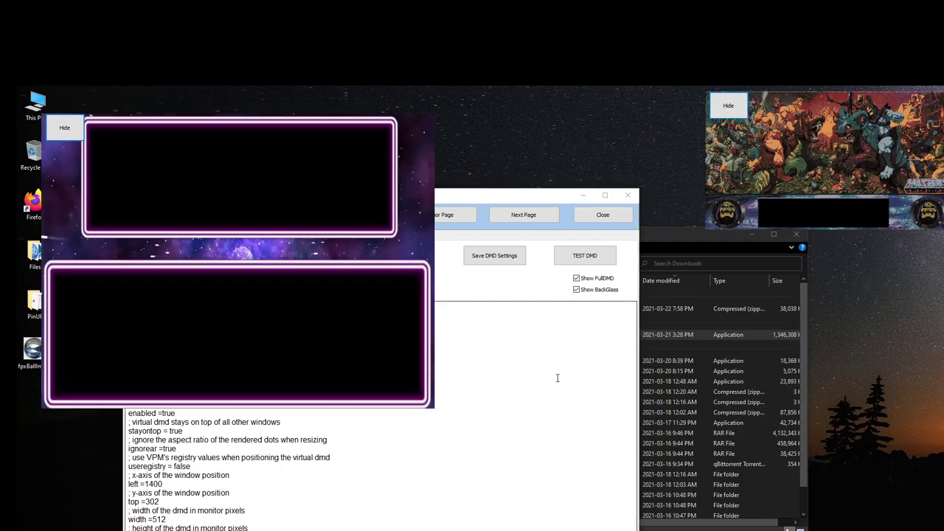
pyautogui.click(575, 258)
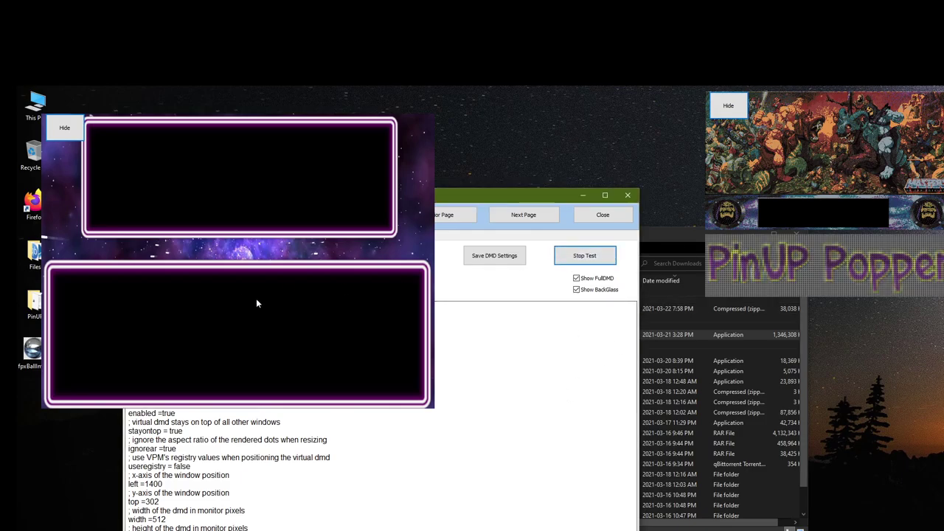
pyautogui.click(742, 267)
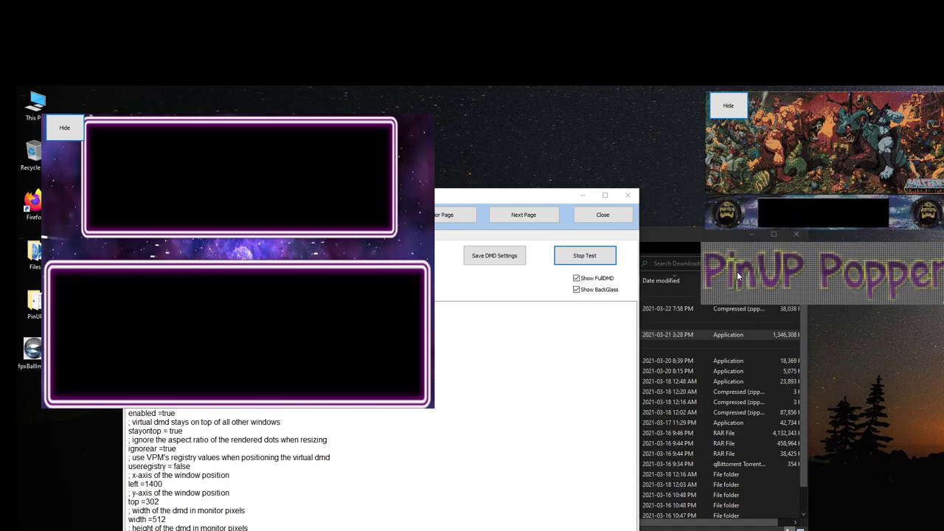
pyautogui.moveTo(737, 272); pyautogui.dragTo(736, 258)
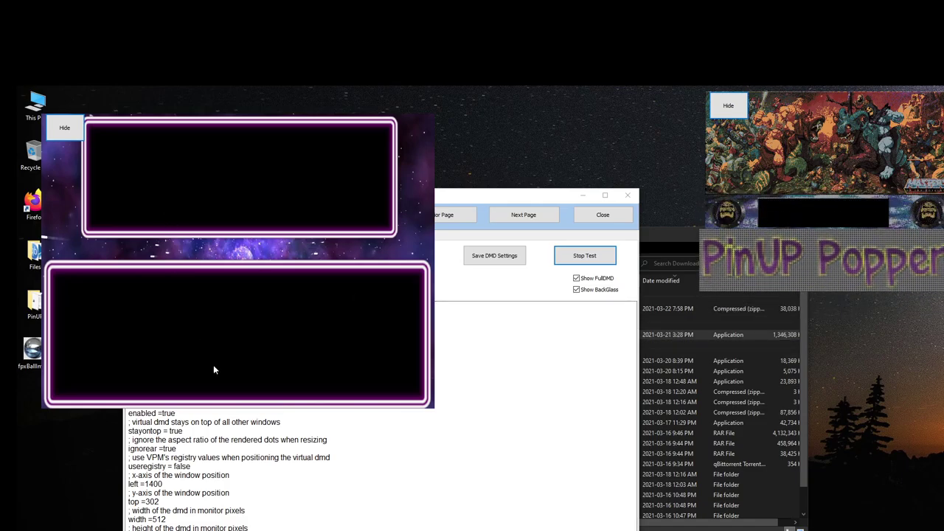
pyautogui.click(584, 291)
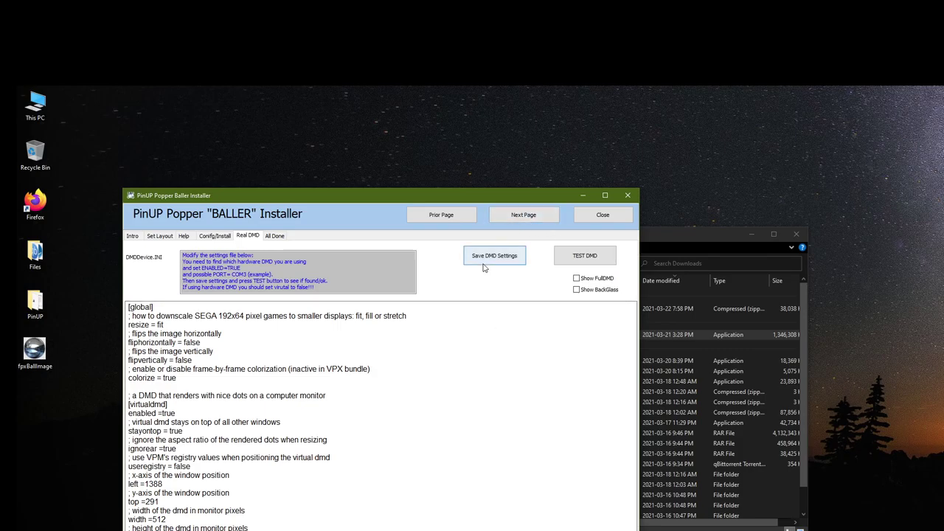
# - Advance to the installer's final page and close the Baller installer
pyautogui.click(521, 217)
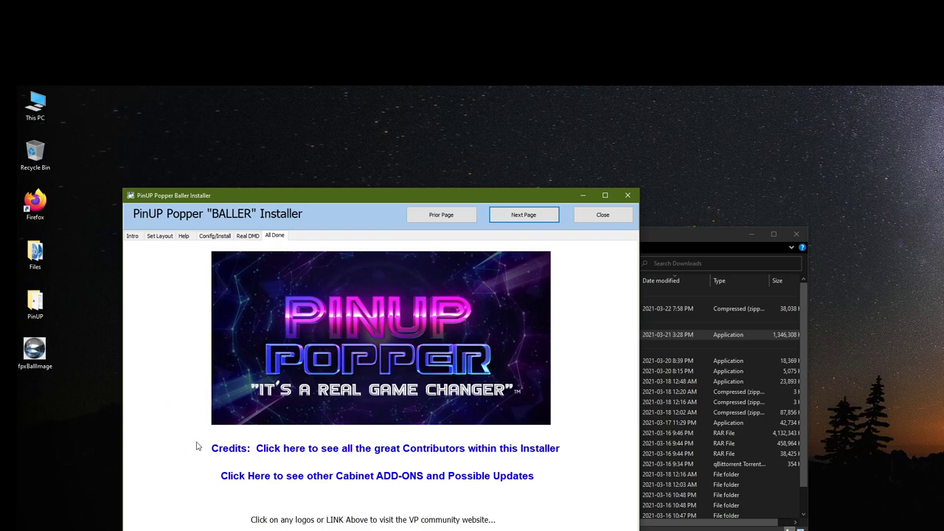
pyautogui.click(629, 195)
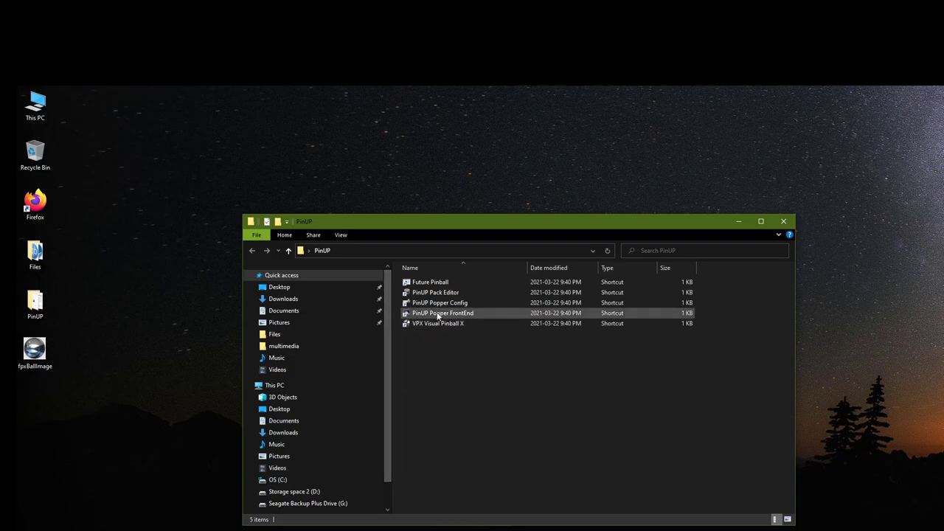
# - Launch Future Pinball from the PinUP folder, close the folder window, and open the Video / Rendering Options
pyautogui.doubleClick(429, 285)
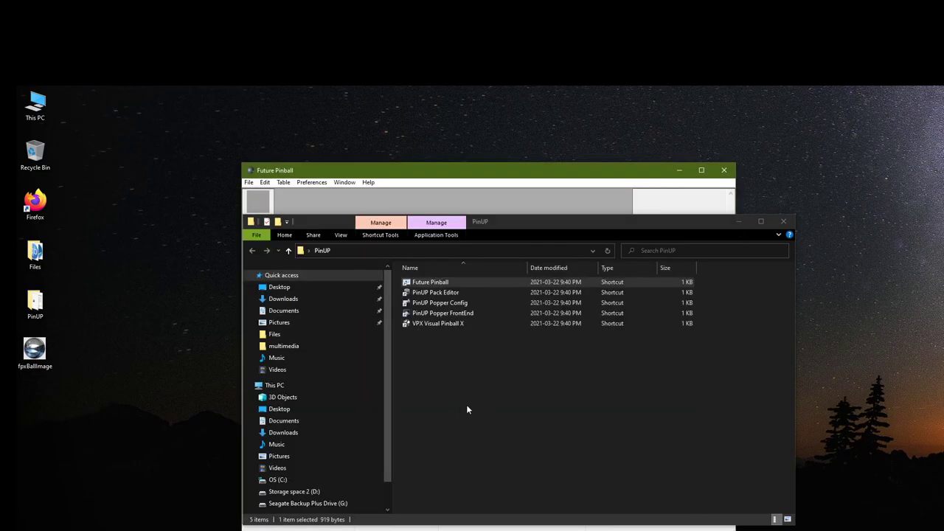
pyautogui.click(782, 221)
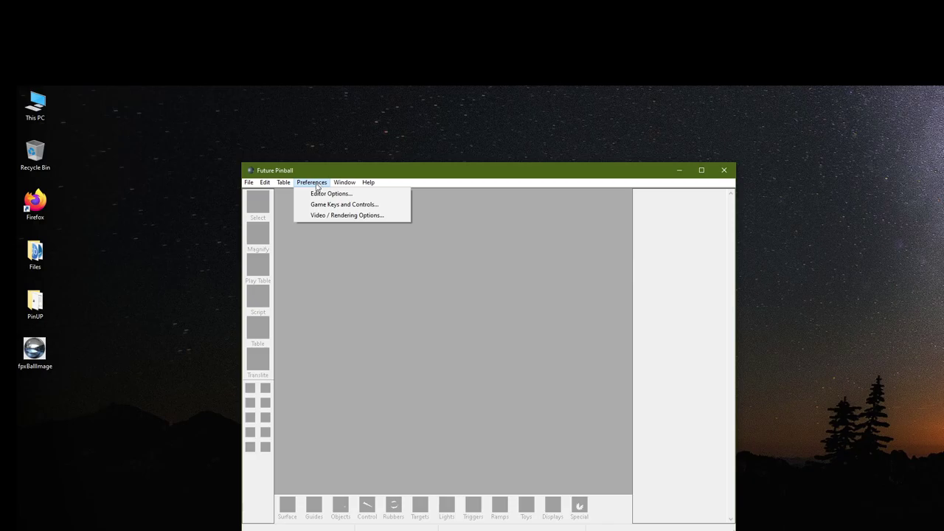
pyautogui.click(321, 215)
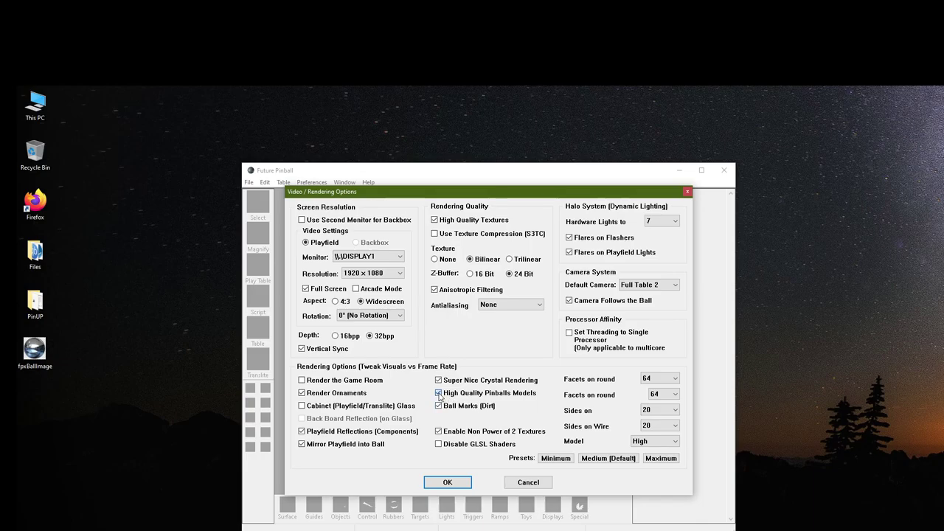
# - Keep High Quality Pinballs Models enabled, set Antialiasing to 2x Sample, and accept the video and rendering options
pyautogui.click(439, 393)
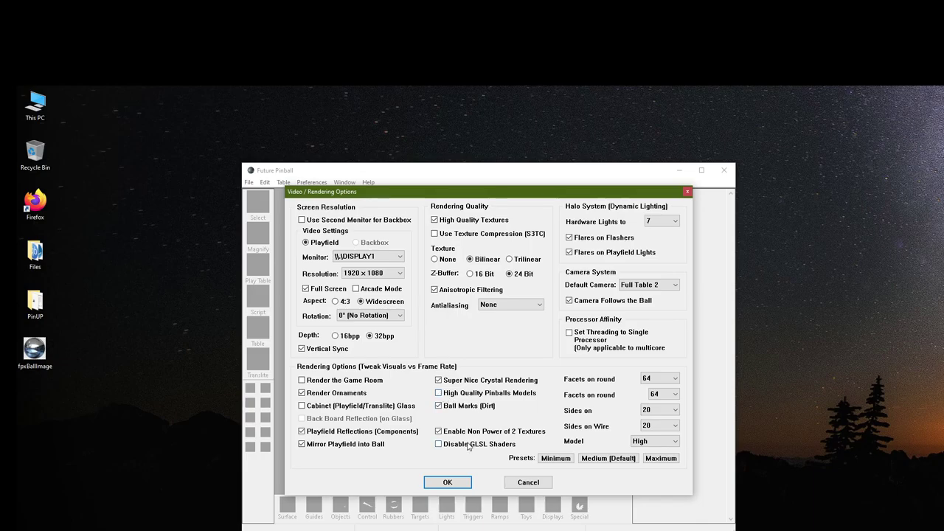
pyautogui.click(441, 396)
pyautogui.click(539, 306)
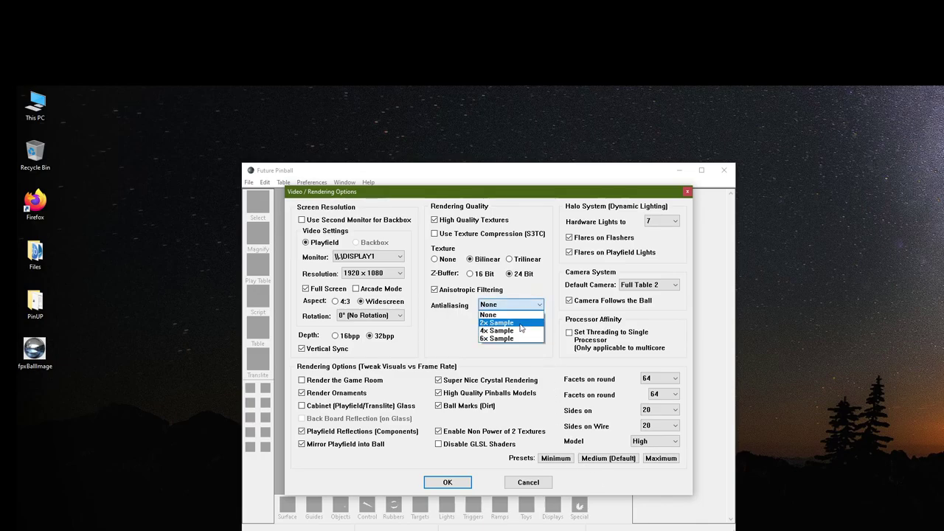
pyautogui.click(520, 323)
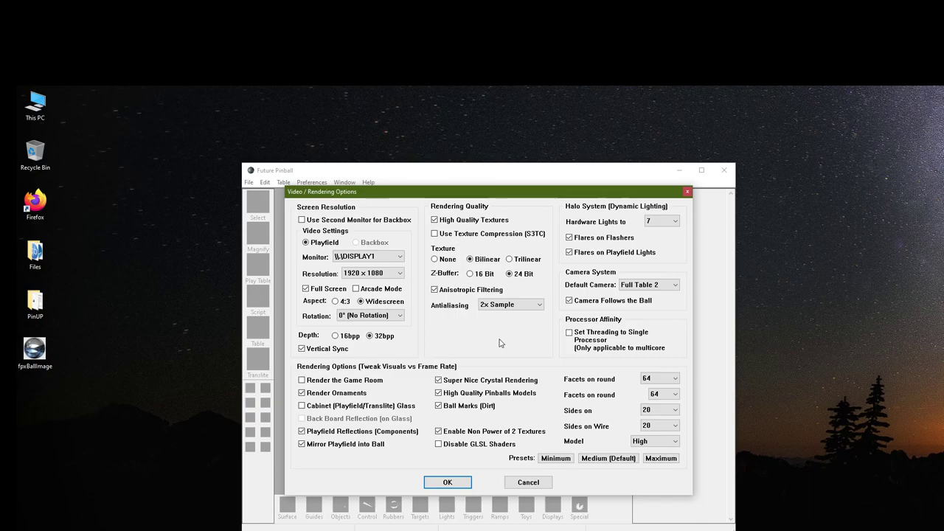
pyautogui.click(448, 483)
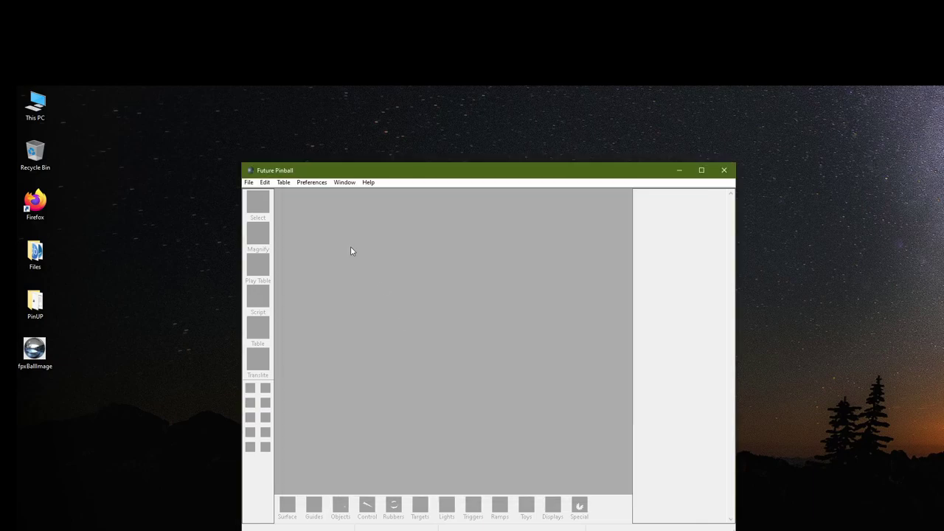
# - Examine Future Pinball's Editor Options and close the dialog
pyautogui.click(323, 183)
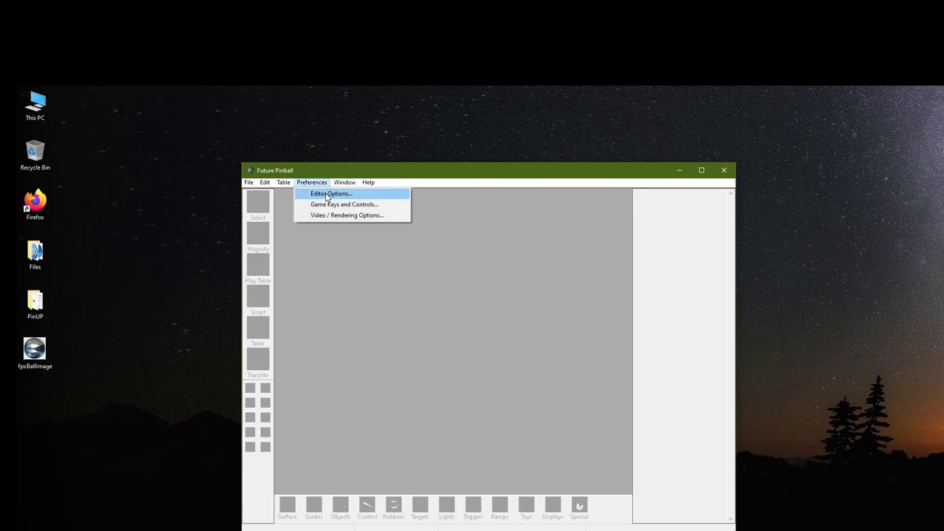
pyautogui.click(327, 194)
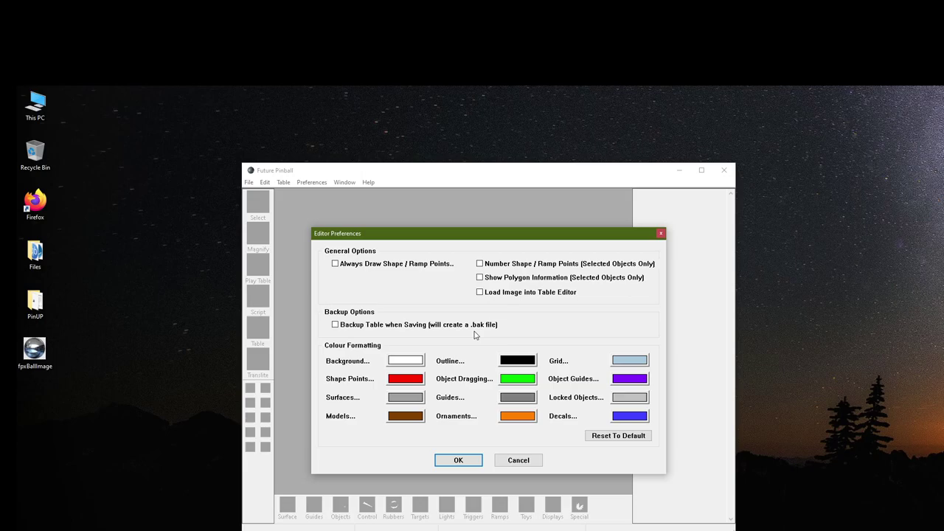
pyautogui.click(458, 461)
# - Create a new Future Pinball table and try to play it
pyautogui.click(249, 184)
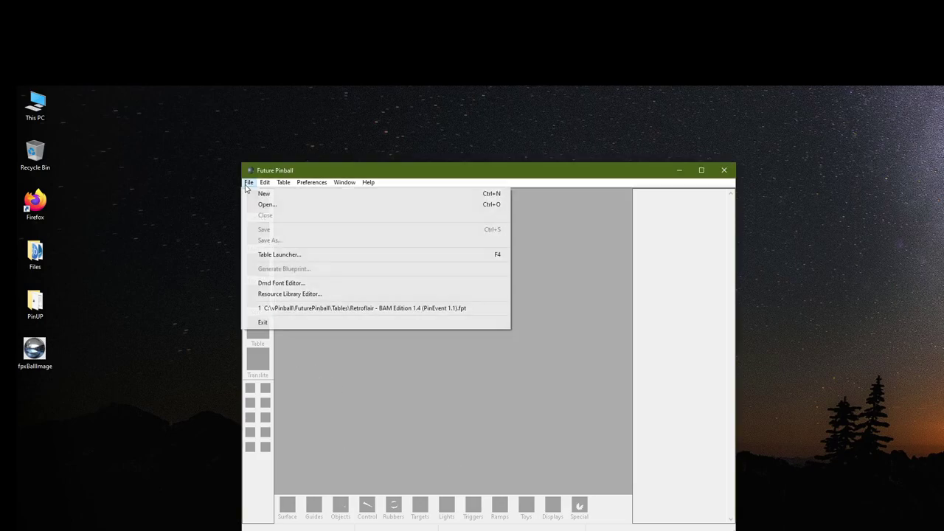
pyautogui.click(259, 194)
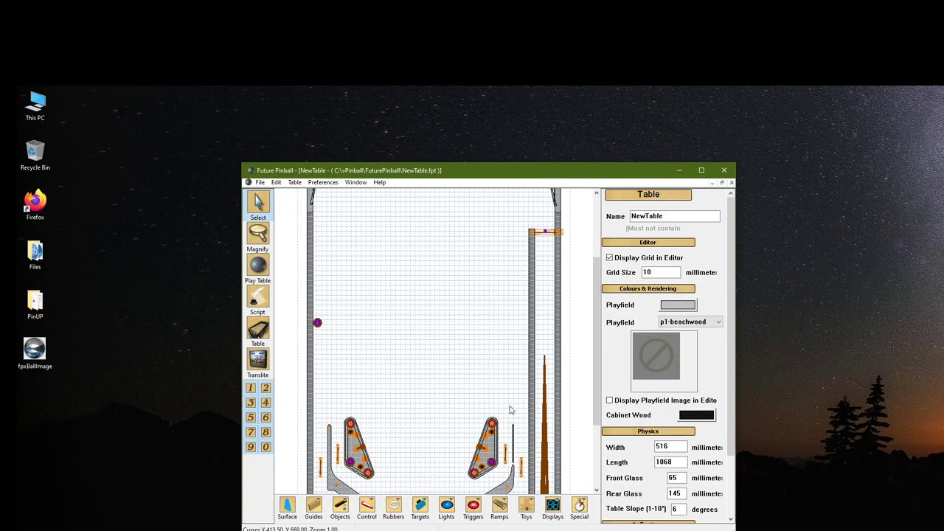
pyautogui.click(262, 269)
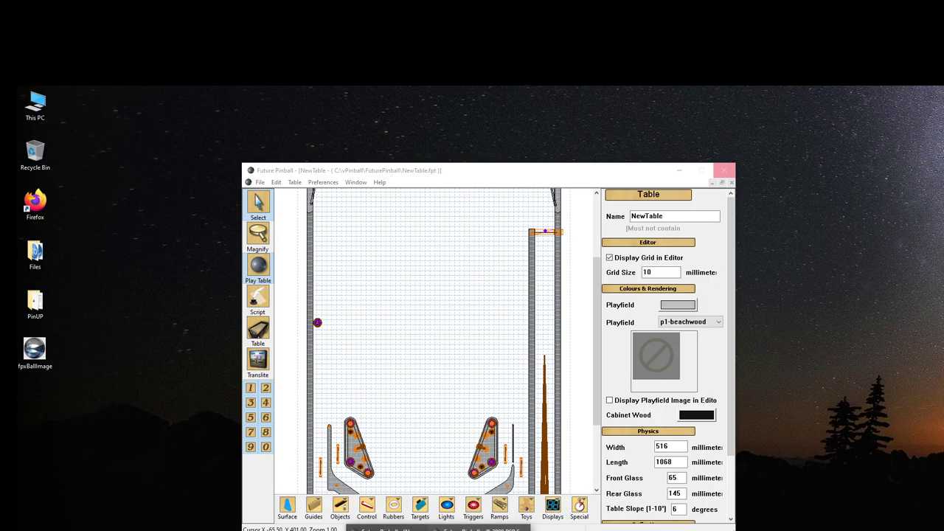
# - Minimize the frozen Future Pinball window and force the unresponsive program to close
pyautogui.moveTo(476, 529)
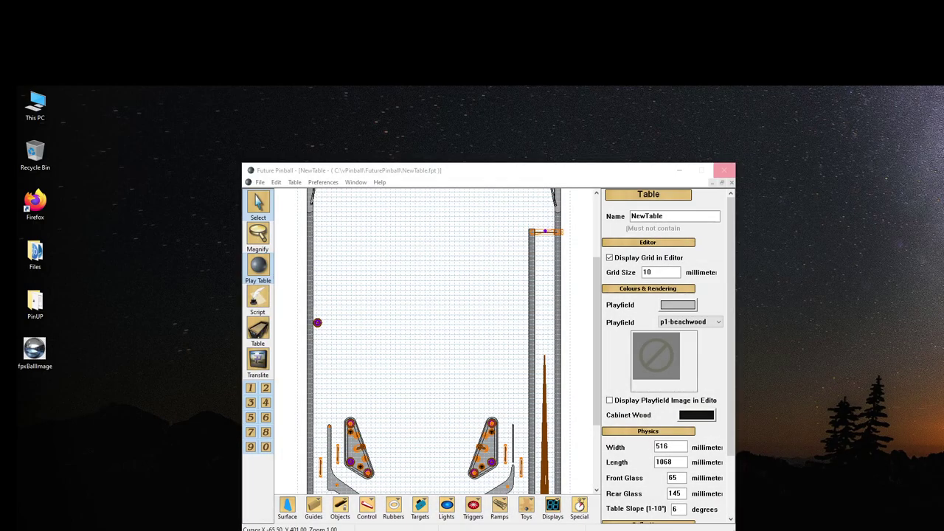
pyautogui.click(680, 170)
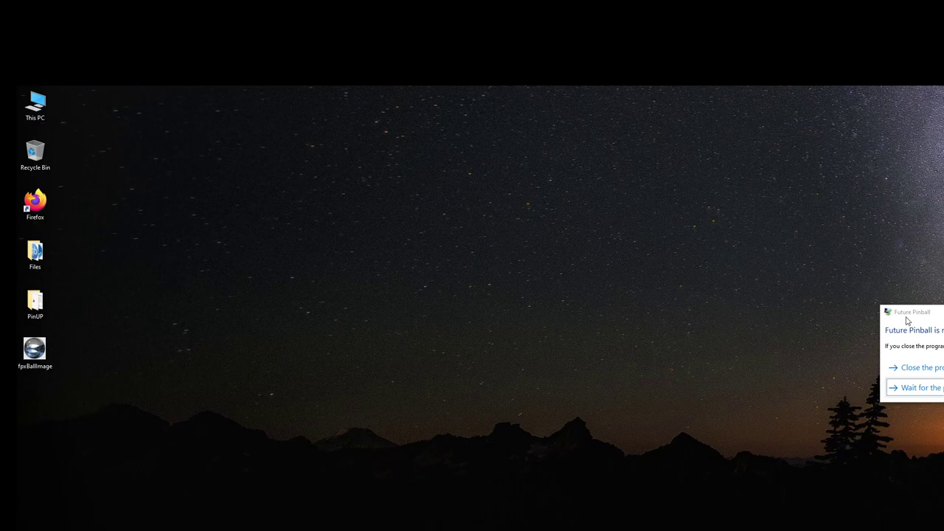
pyautogui.moveTo(912, 316); pyautogui.dragTo(382, 297)
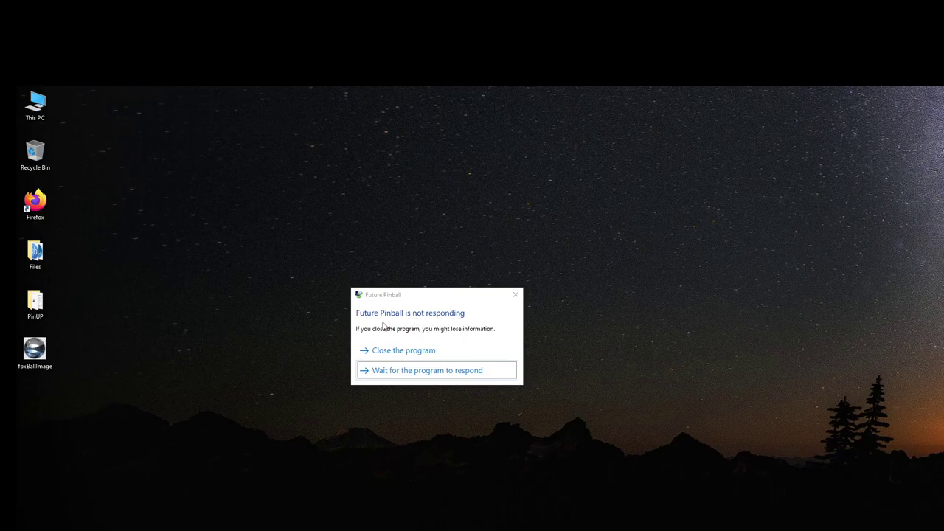
pyautogui.click(411, 352)
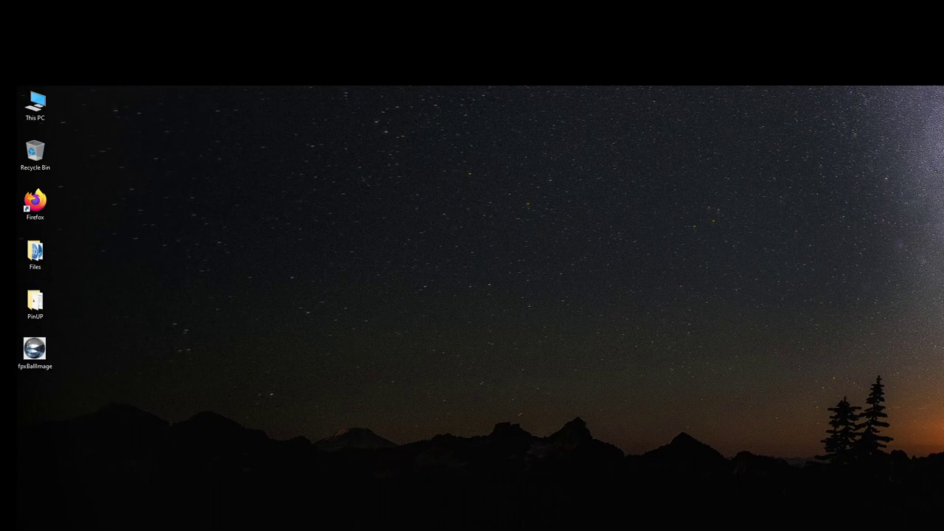
# - Switch to File Explorer and open the Installer folder inside vPinball on the C: drive
pyautogui.press('super+e')
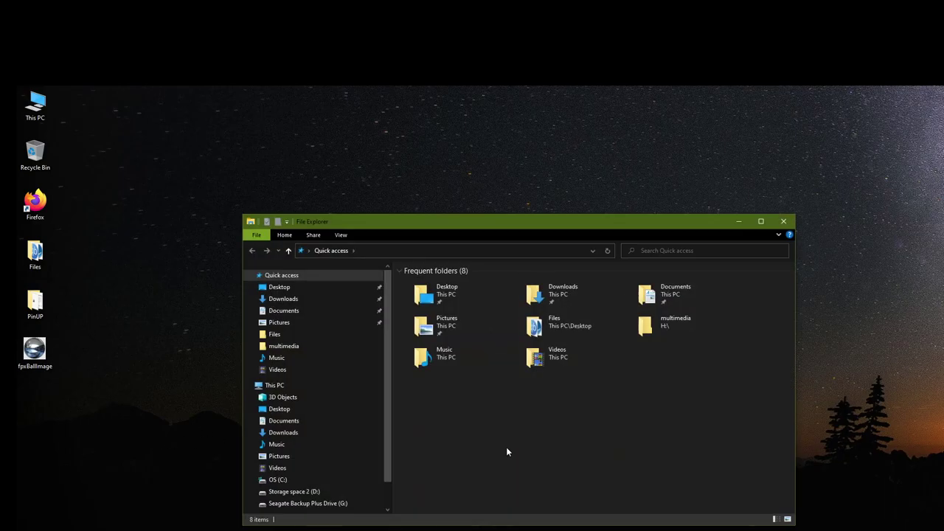
pyautogui.scroll(-1, 299, 410)
pyautogui.click(282, 449)
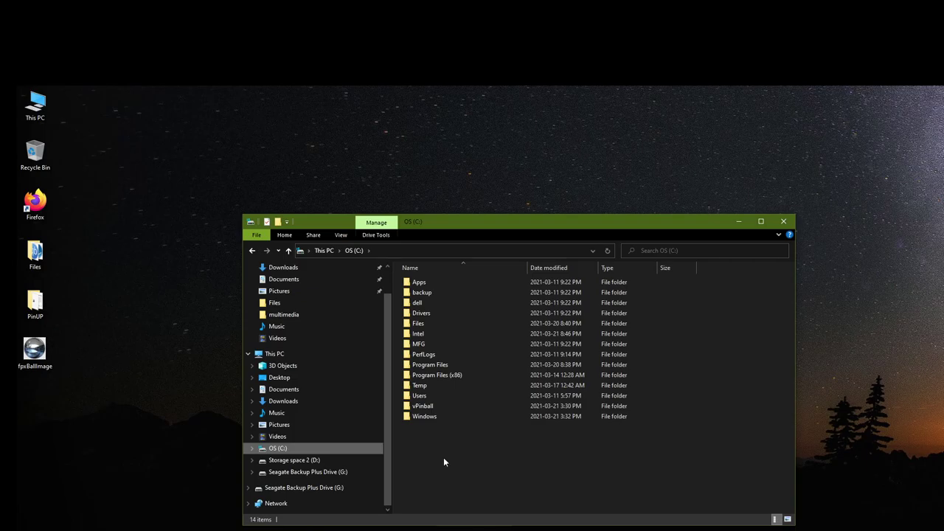
pyautogui.doubleClick(421, 409)
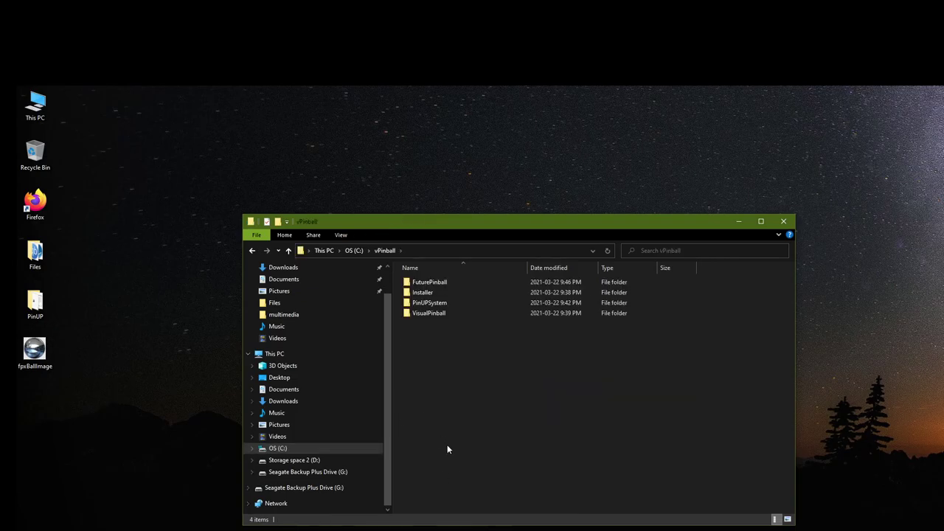
pyautogui.doubleClick(420, 293)
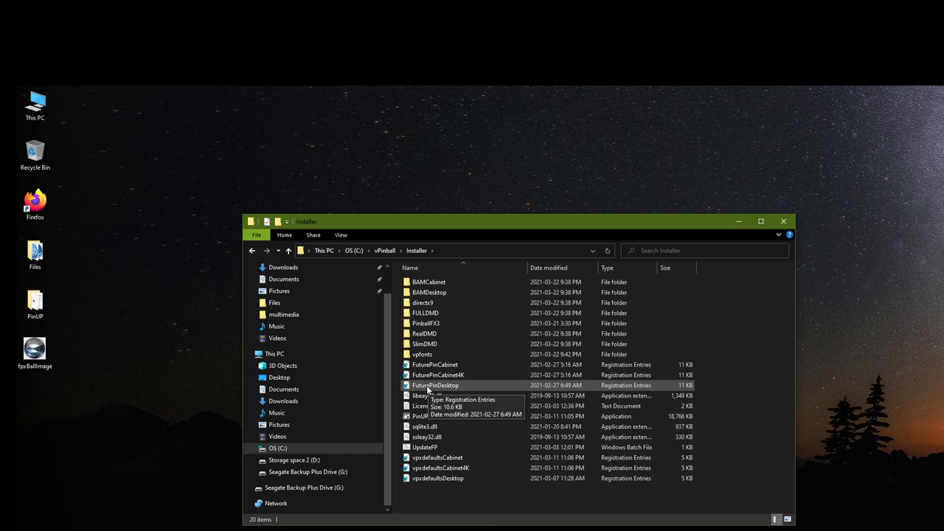
# - Merge the FuturePinDesktop registration file into the Windows registry, and minimize the folder window
pyautogui.click(428, 389)
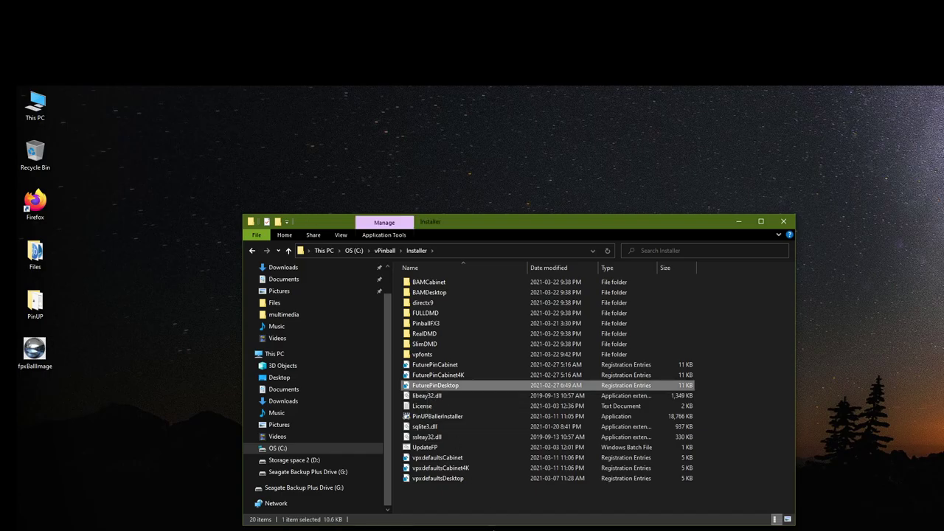
pyautogui.doubleClick(428, 388)
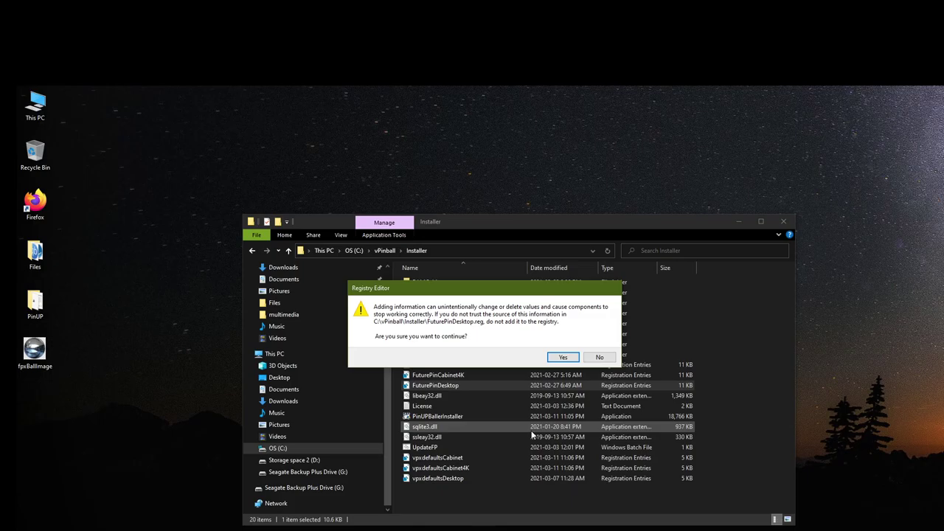
pyautogui.click(564, 358)
pyautogui.click(598, 343)
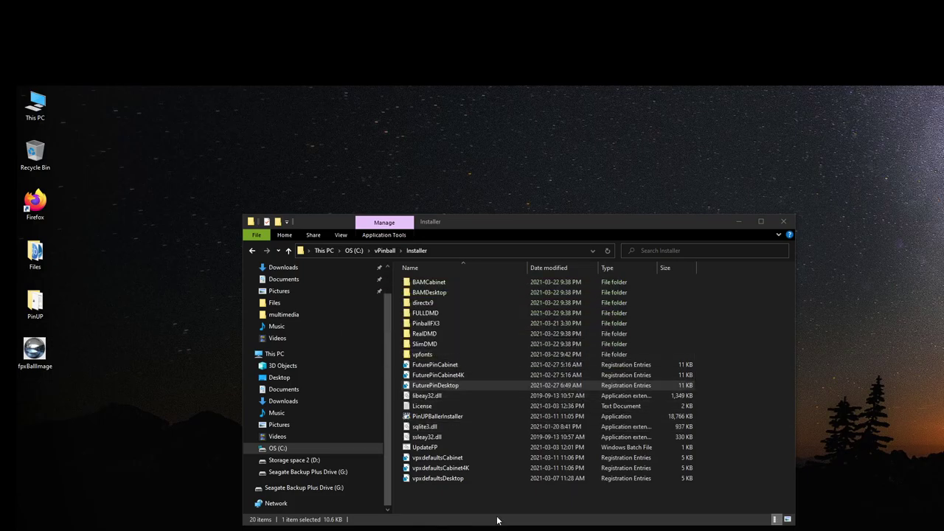
pyautogui.click(739, 224)
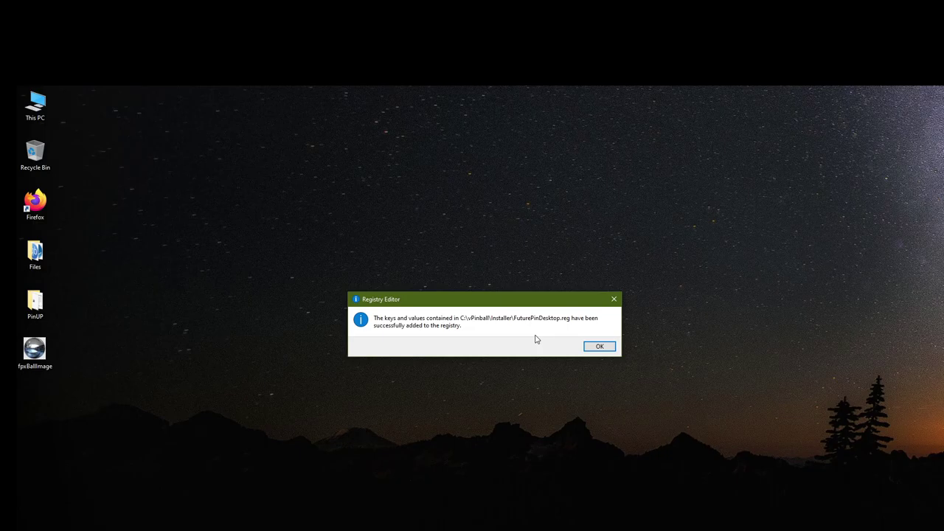
pyautogui.click(601, 348)
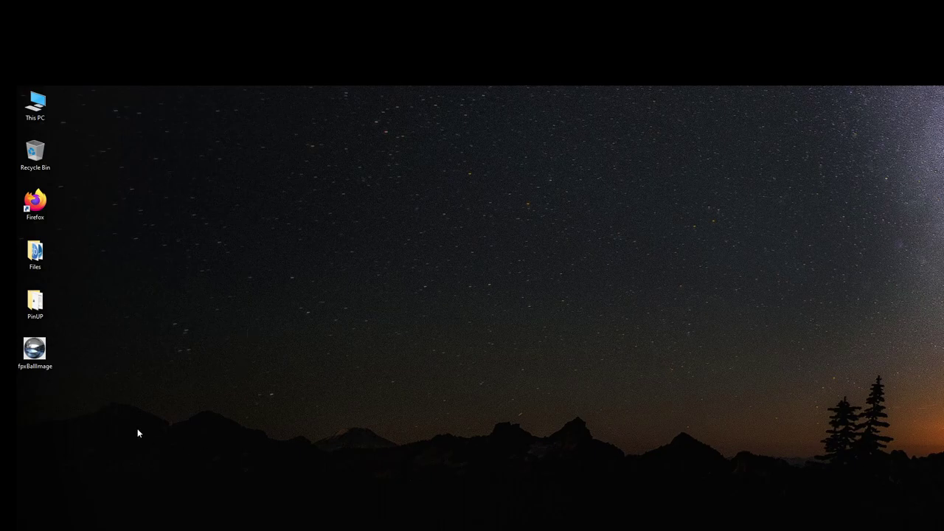
# - Relaunch Future Pinball from the desktop's PinUP folder, closing the folder window, and create a new table
pyautogui.doubleClick(34, 303)
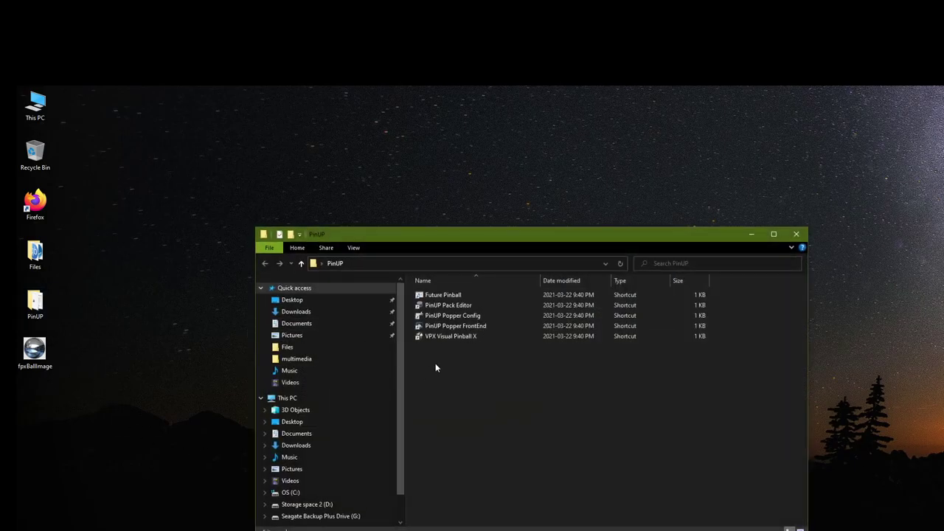
pyautogui.doubleClick(443, 295)
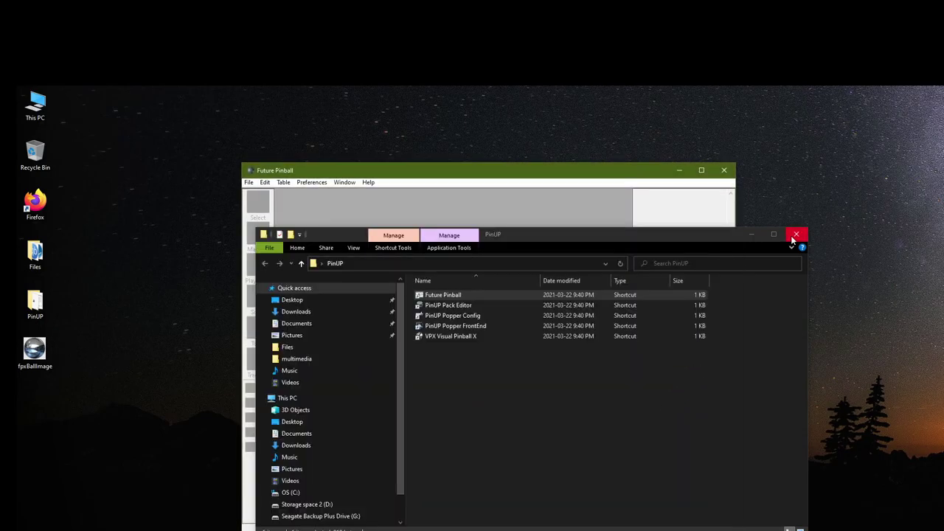
pyautogui.click(796, 235)
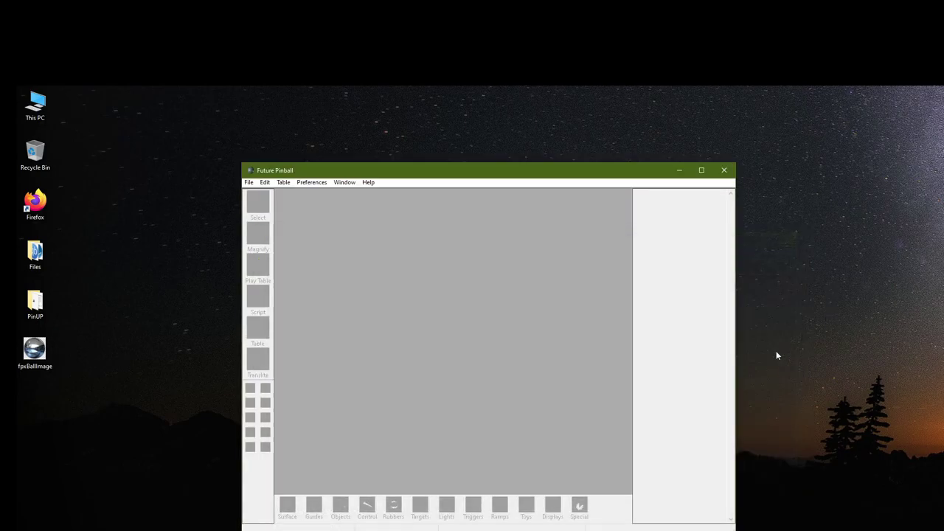
pyautogui.click(250, 185)
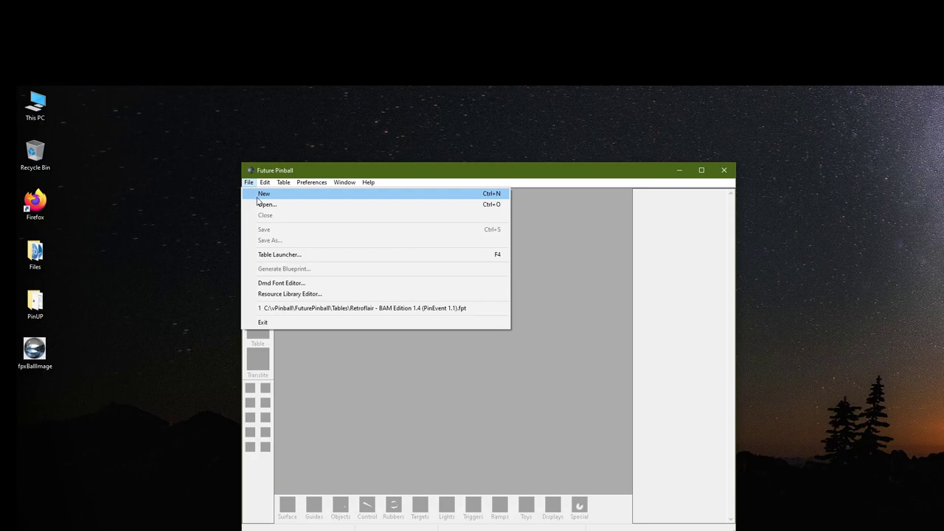
pyautogui.click(261, 193)
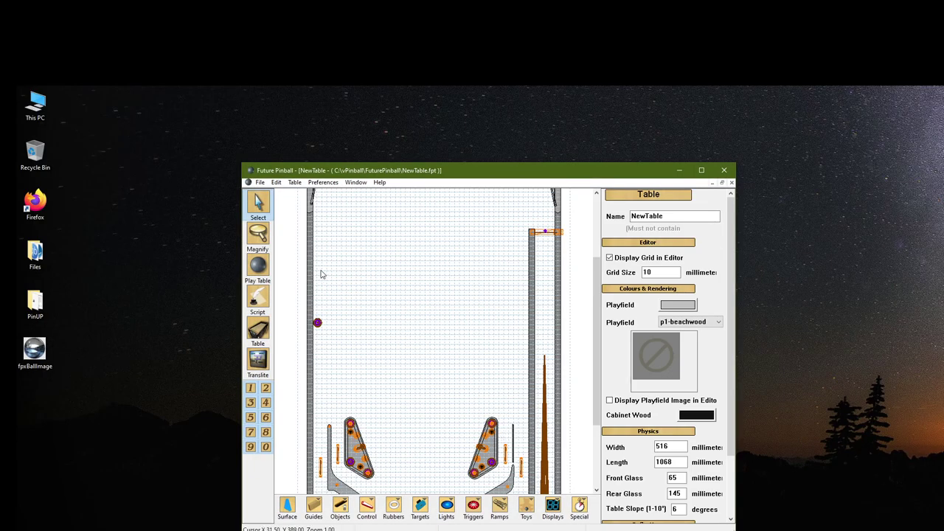